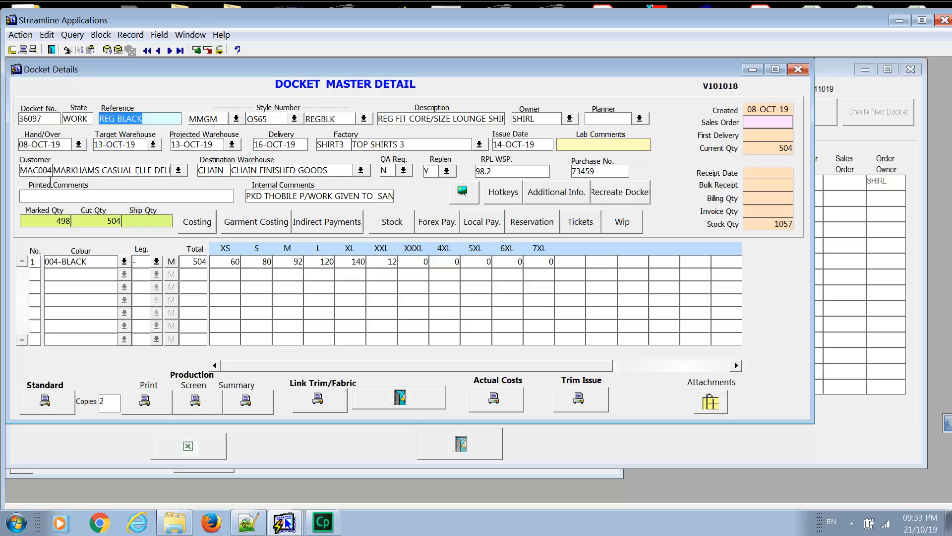
Step: Open the style costing from the docket's REGBLK style number and review its material, costs, sales, production and stock details
double_click(337, 120)
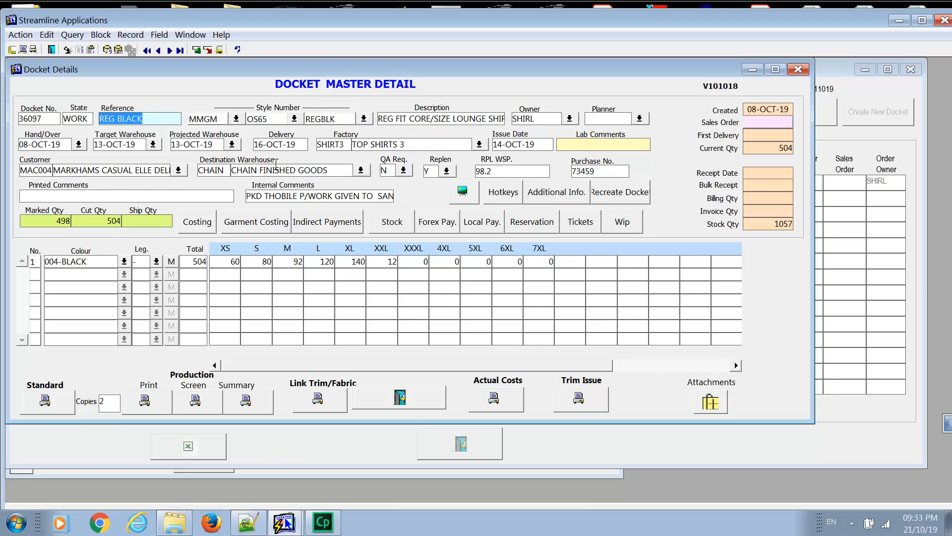
double_click(338, 120)
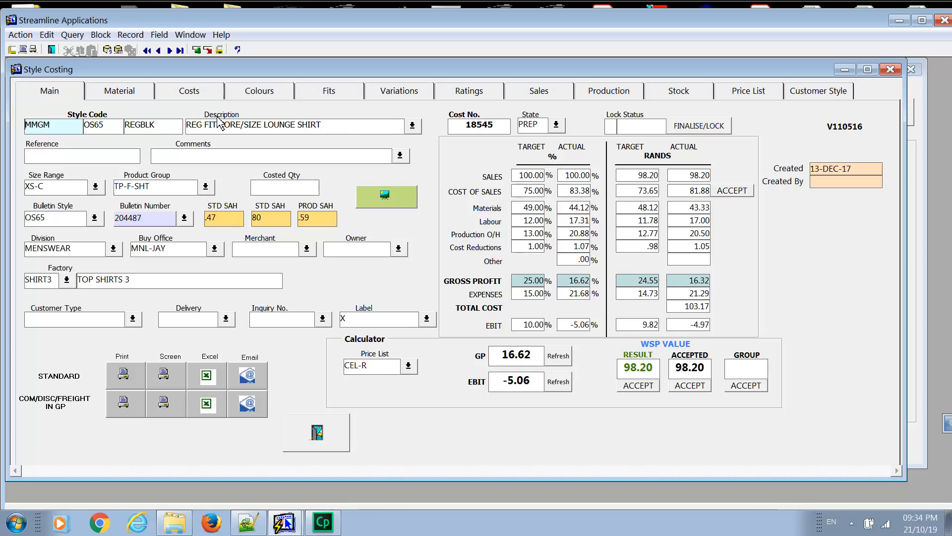
left_click(124, 90)
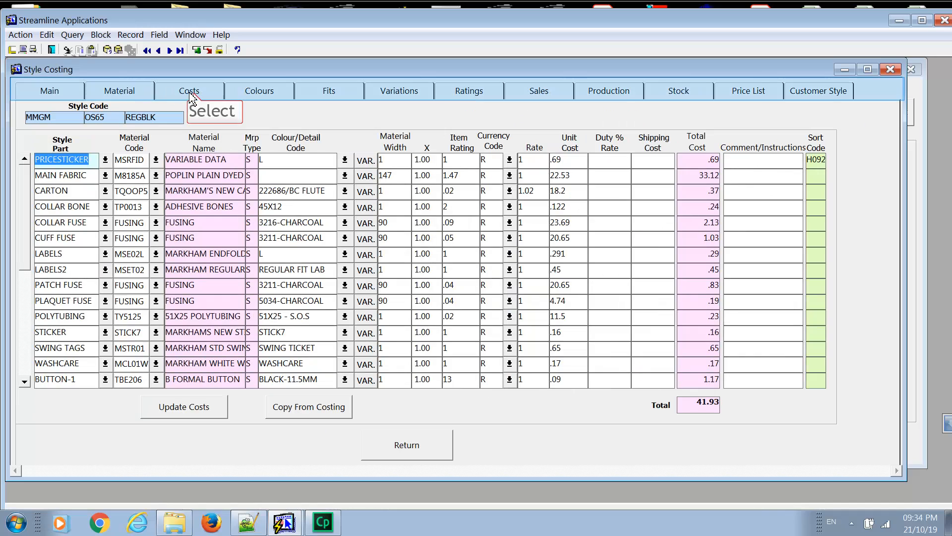
left_click(196, 96)
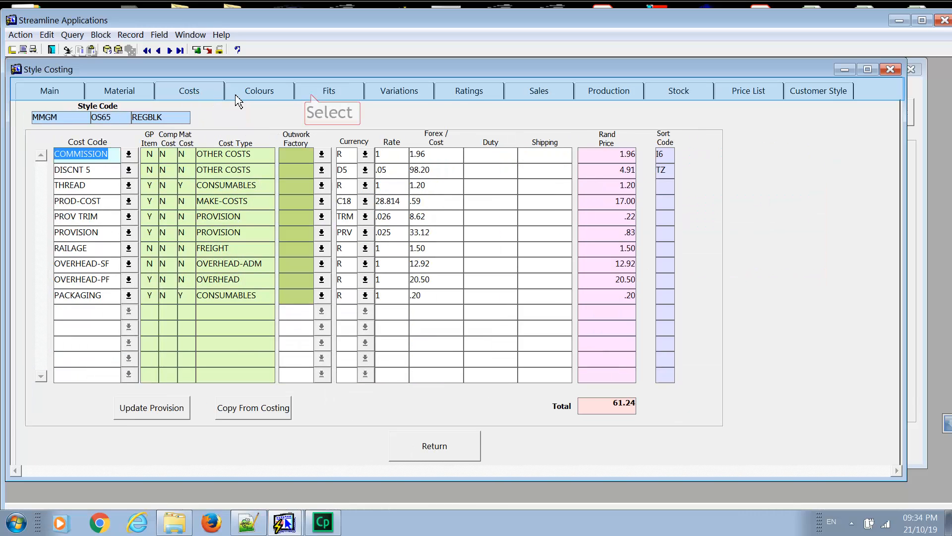
left_click(313, 97)
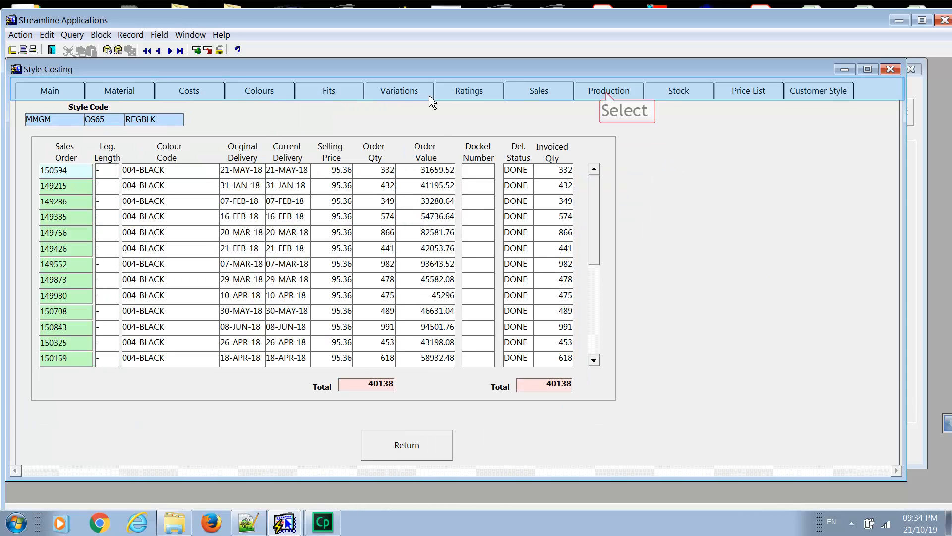
left_click(609, 98)
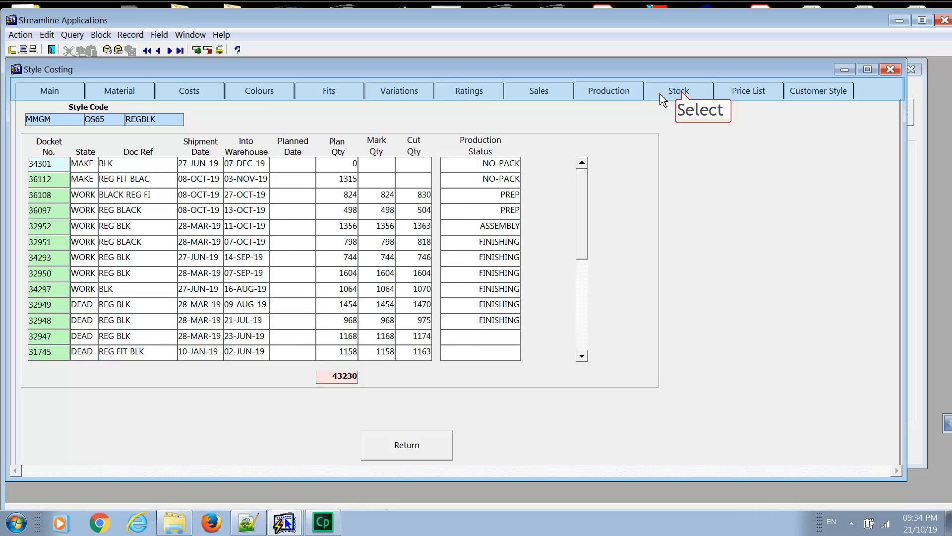
left_click(681, 98)
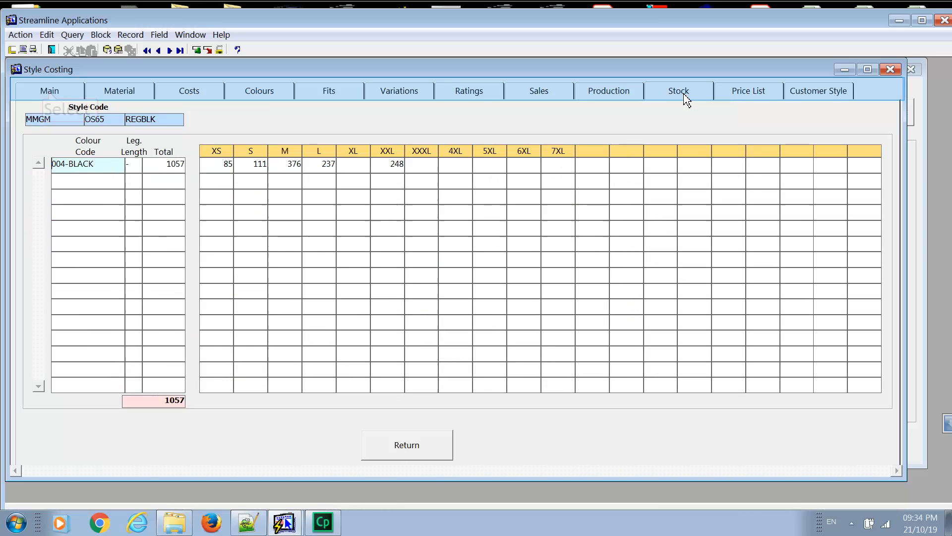
Step: Open bulletin 204487 from the costing's main details, view its style group lists and close it
left_click(50, 93)
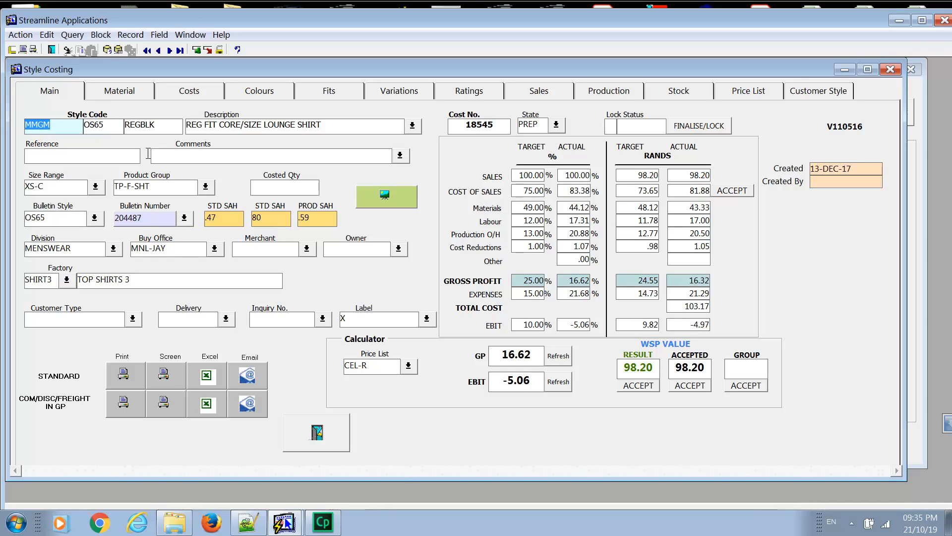
left_click(126, 218)
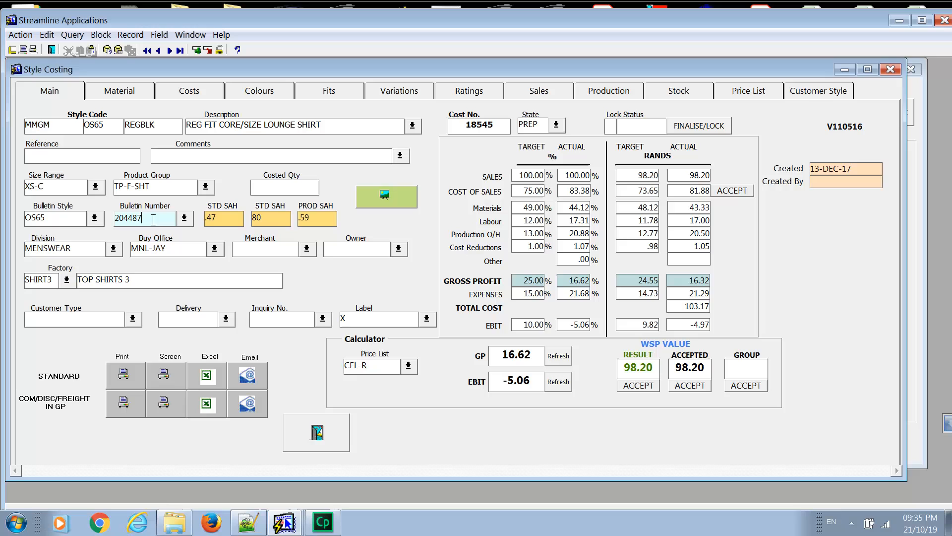
double_click(127, 218)
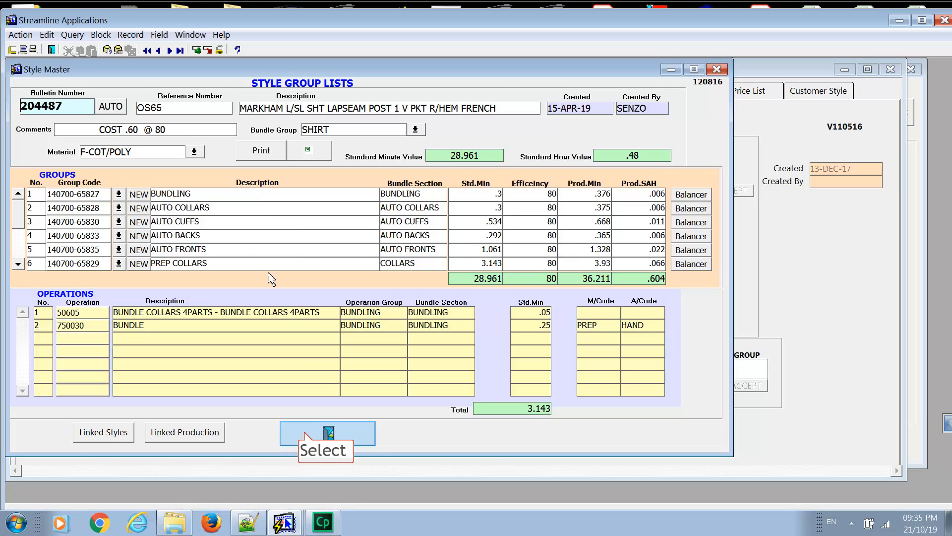
left_click(327, 433)
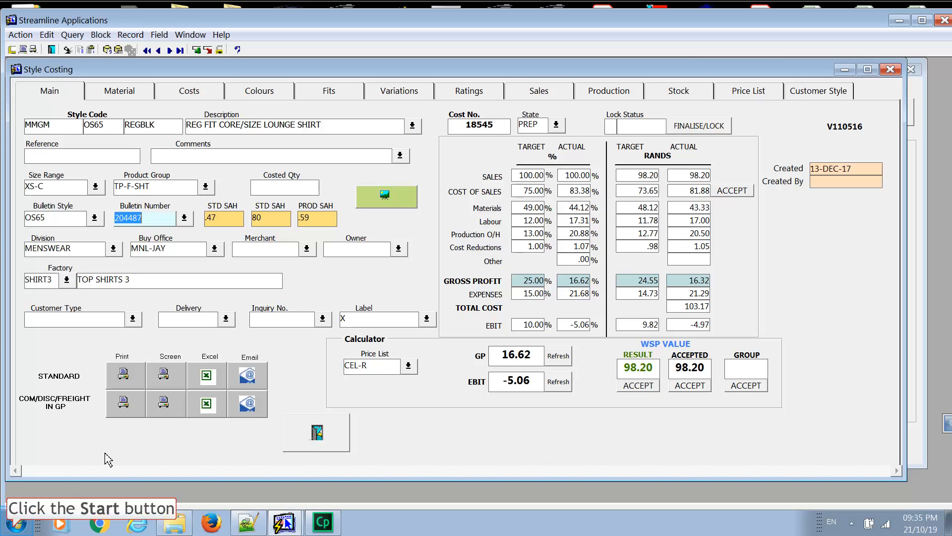
Step: Launch StreamLine PP, list all operations in the Operation Query without filters, and close the query
left_click(17, 524)
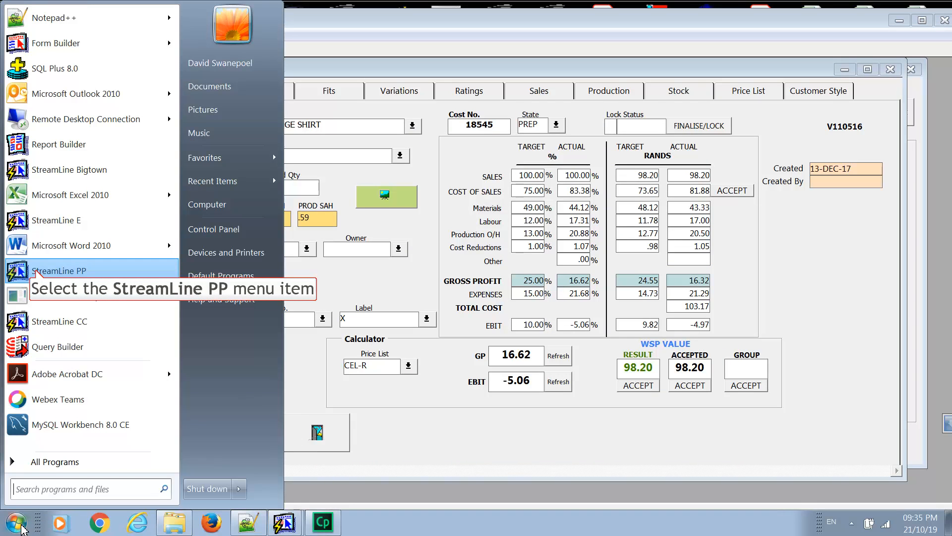
left_click(38, 273)
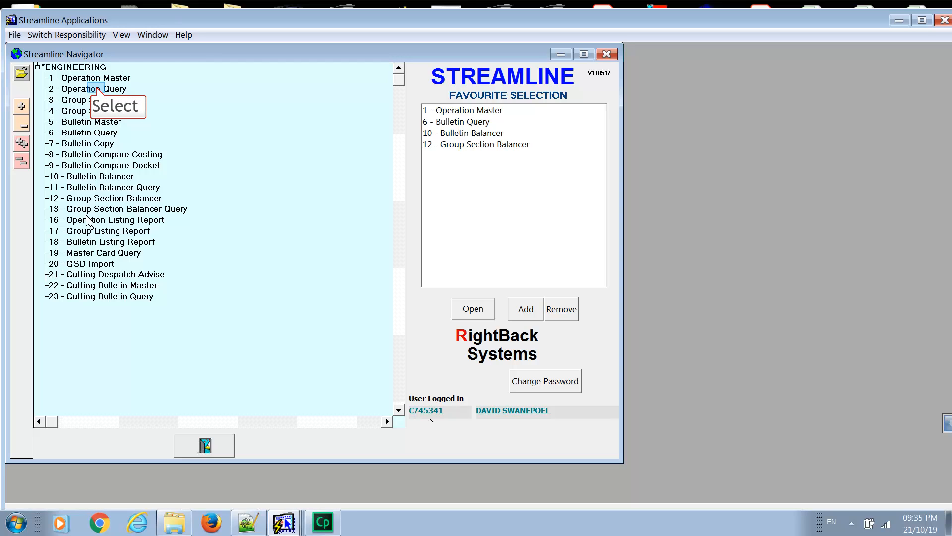
left_click(94, 89)
double_click(94, 88)
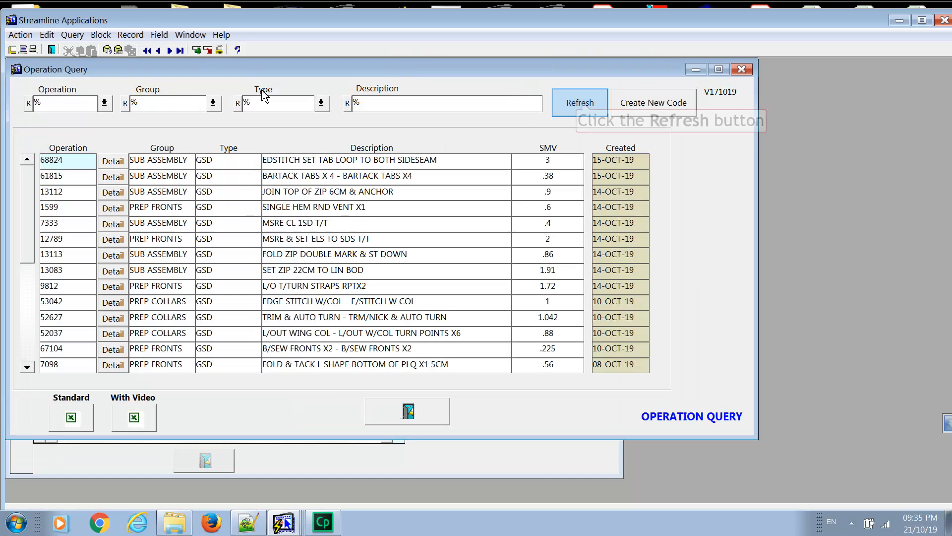
left_click(554, 105)
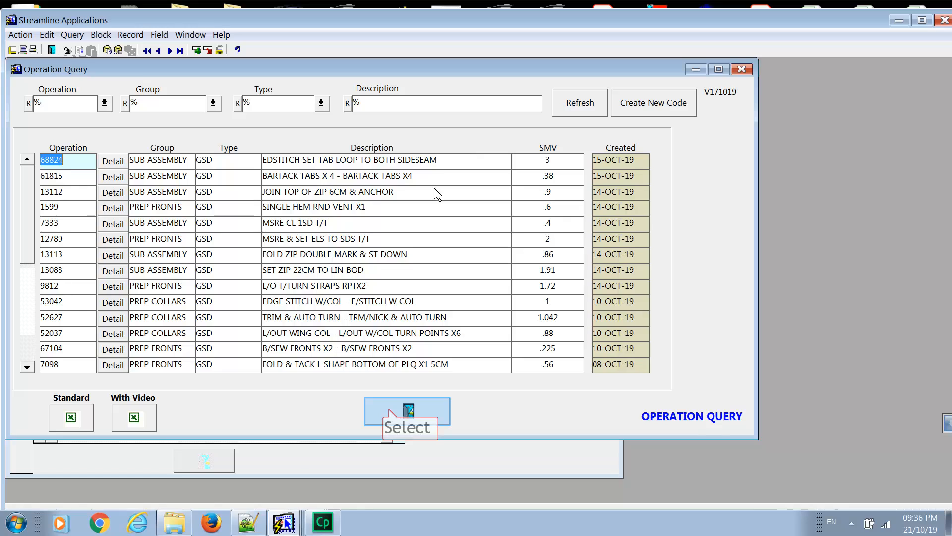
left_click(402, 411)
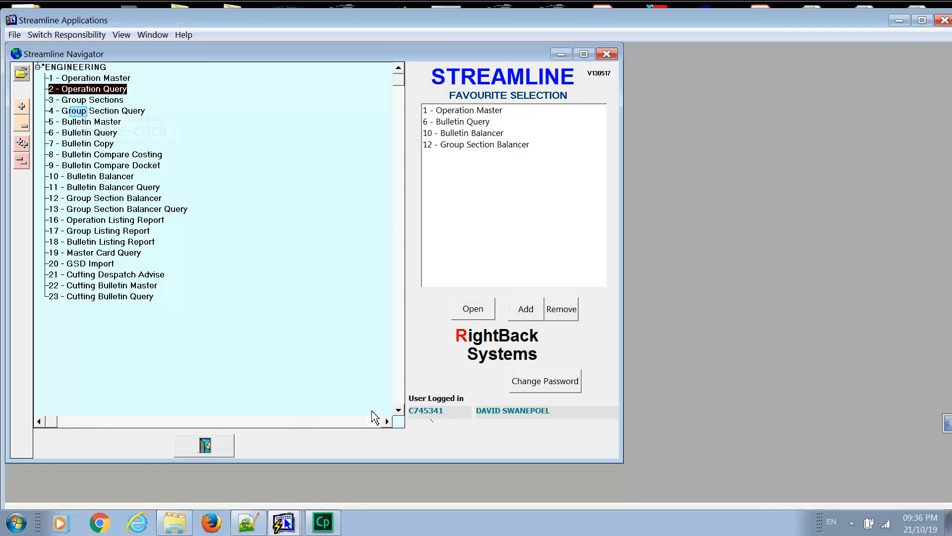
Step: List all group sections in the Group Section Query, browse further through them, and close the query
double_click(81, 112)
left_click(477, 98)
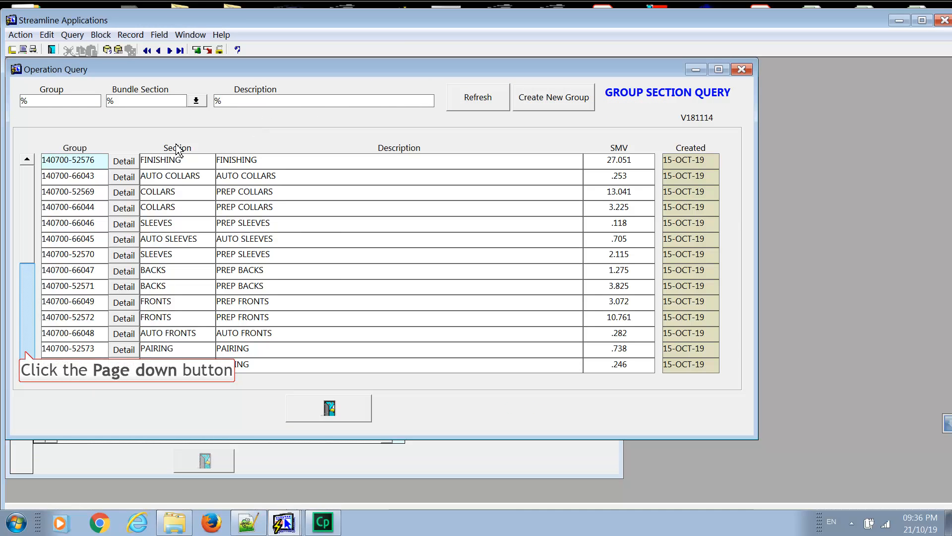
left_click(27, 330)
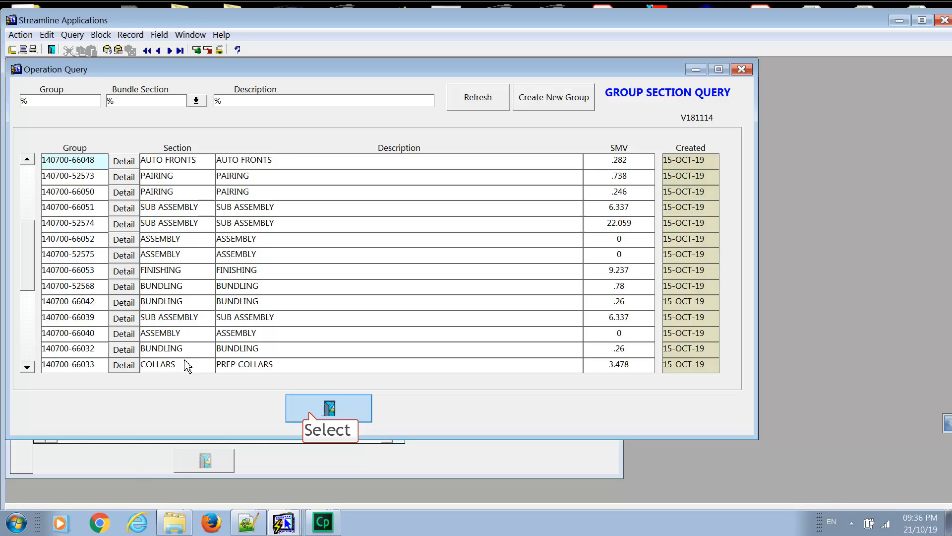
left_click(317, 409)
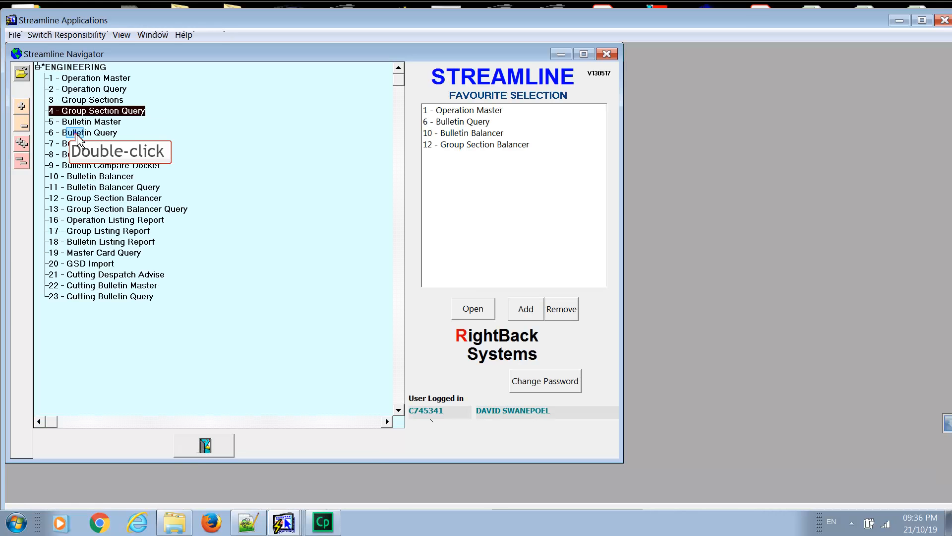
Step: Open bulletin 204487 through the Bulletin Query and review the operations of its bundling, auto collars, auto cuffs and auto backs groups
double_click(78, 133)
left_click(119, 171)
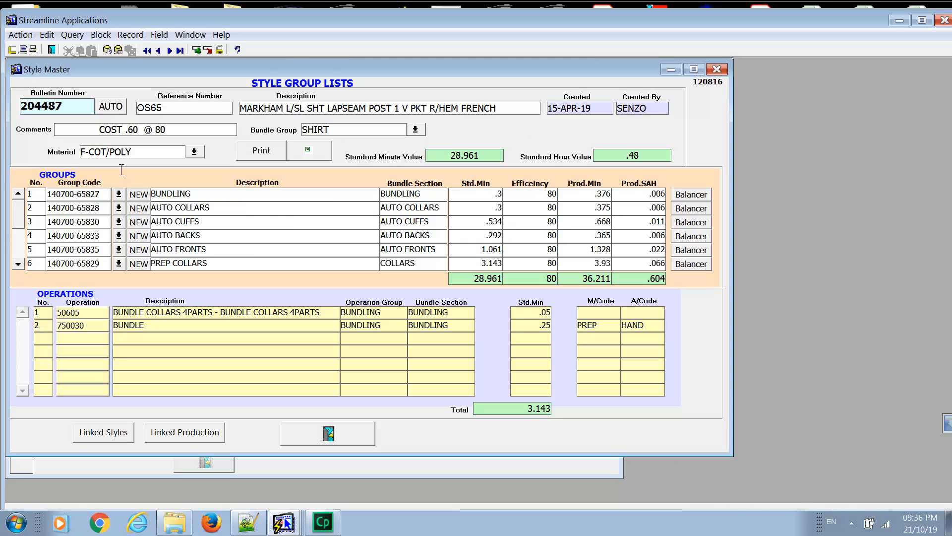
left_click(249, 194)
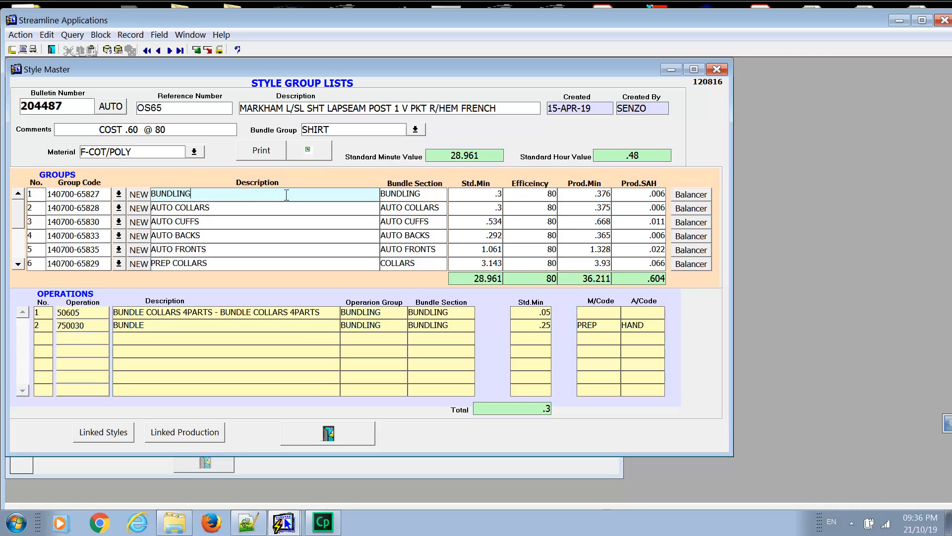
left_click(329, 203)
left_click(353, 222)
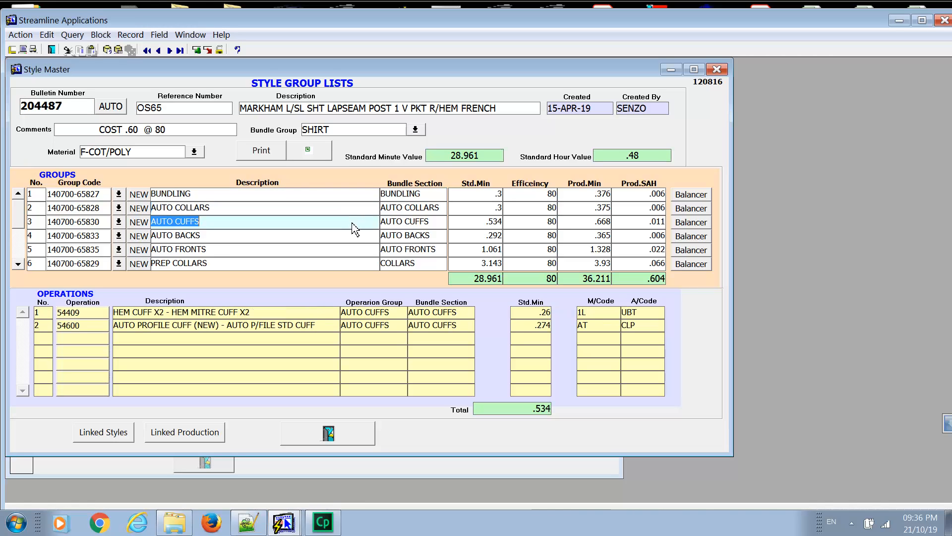
key("Down")
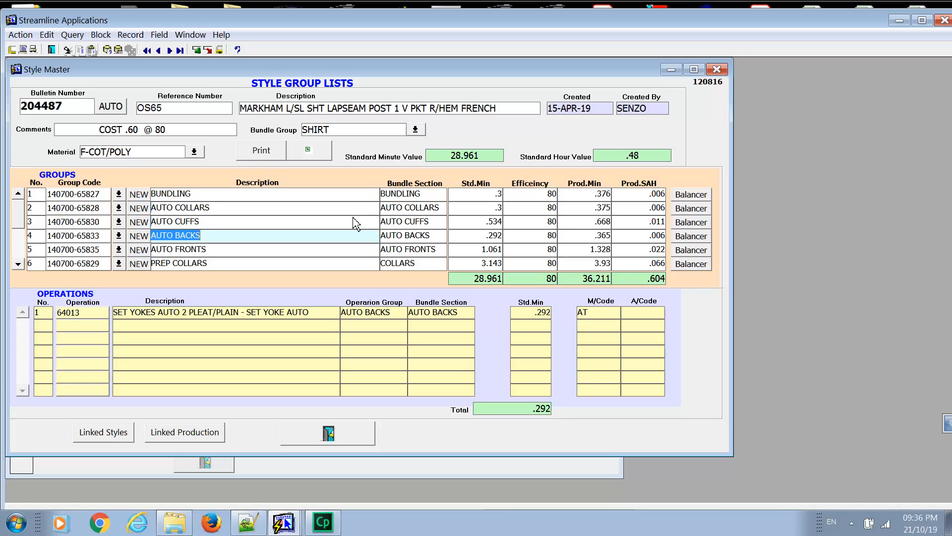
left_click(356, 224)
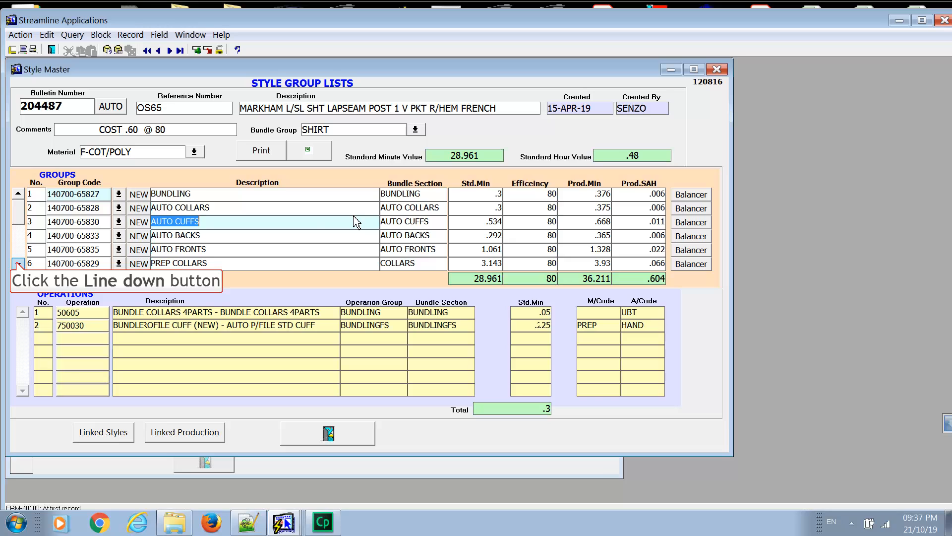
double_click(18, 264)
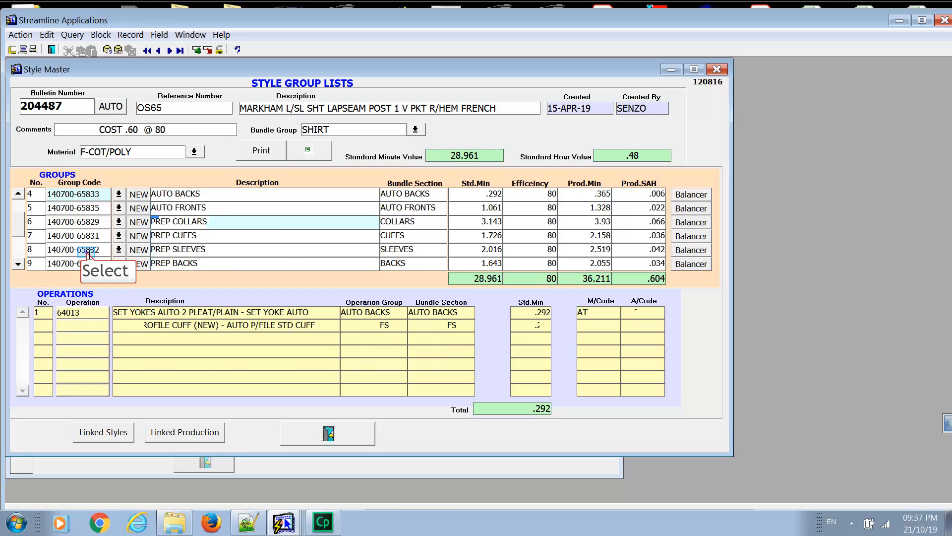
left_click(86, 250)
double_click(87, 250)
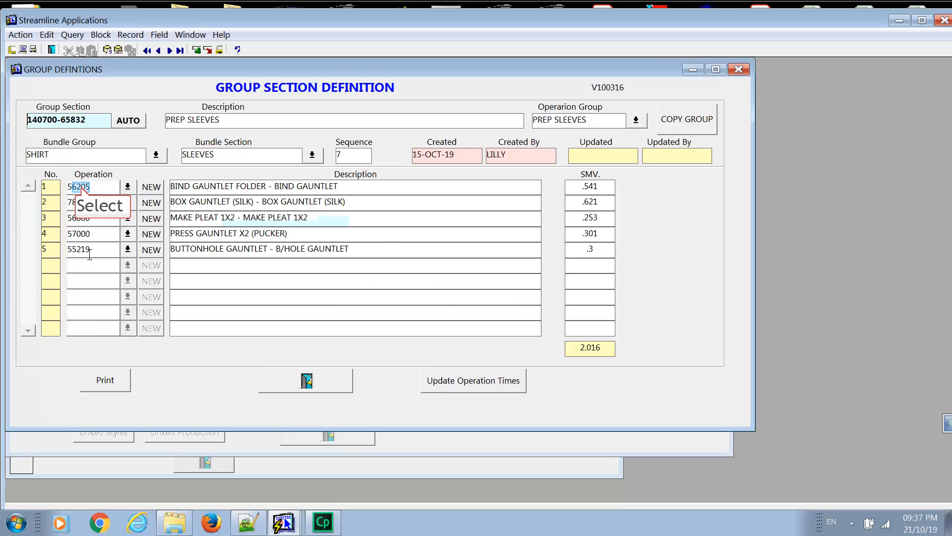
Step: Open operation 56205, BIND GAUNTLET FOLDER, view the study details of its manual study 65, and return to the operation
left_click(83, 188)
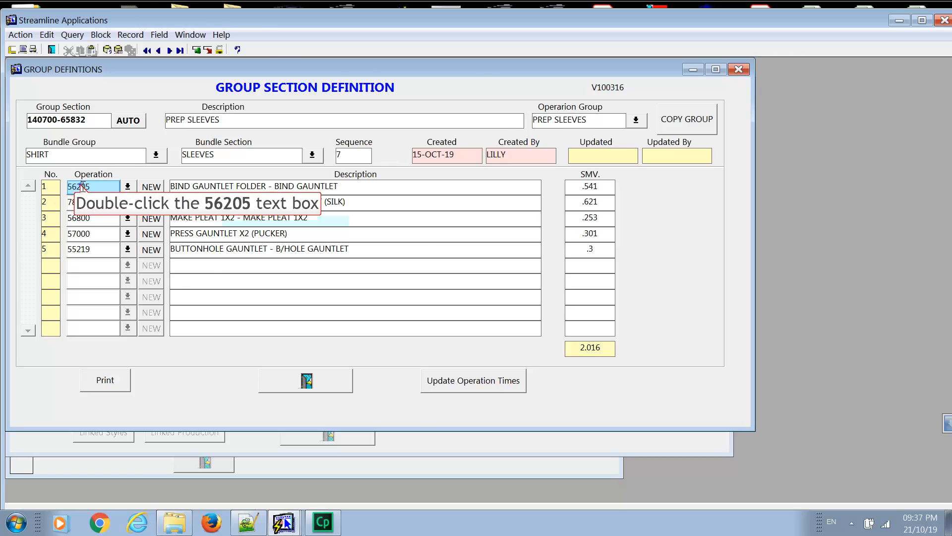
double_click(83, 187)
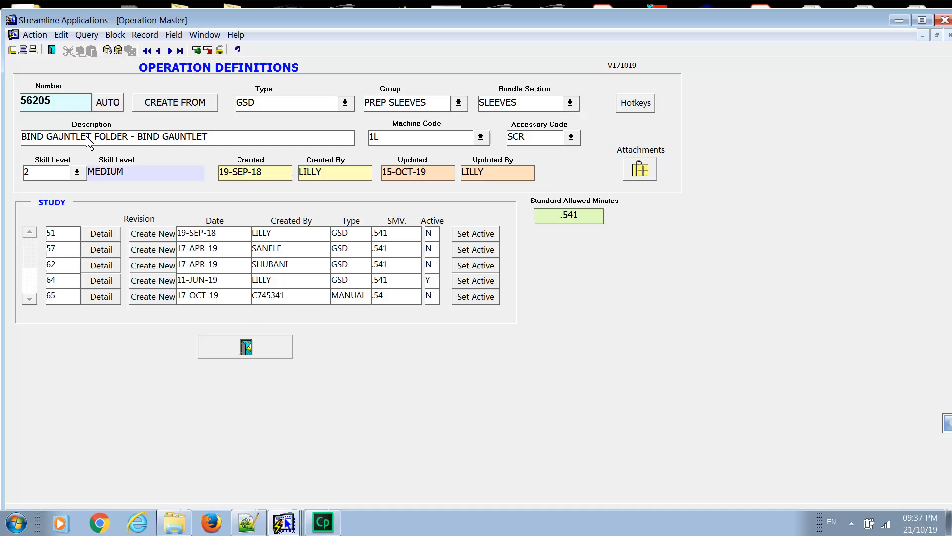
left_click(101, 300)
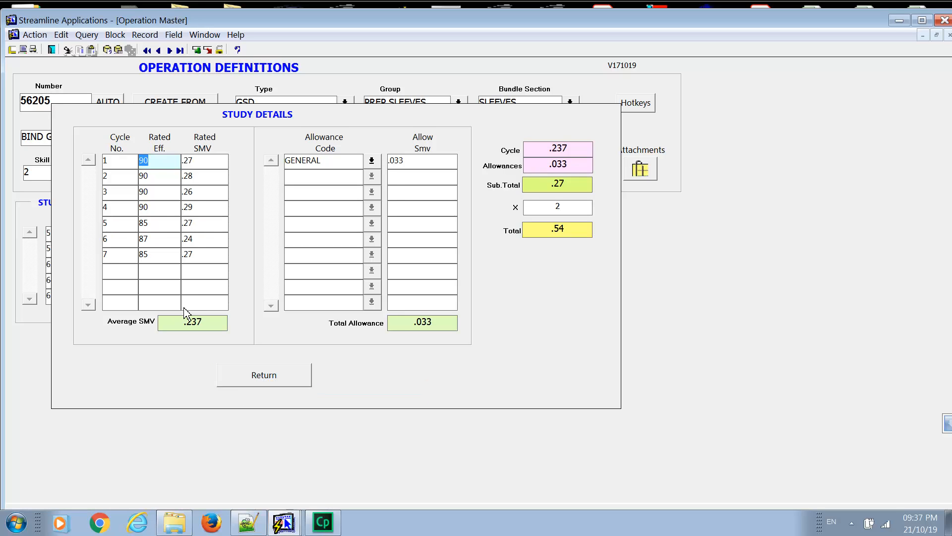
left_click(254, 378)
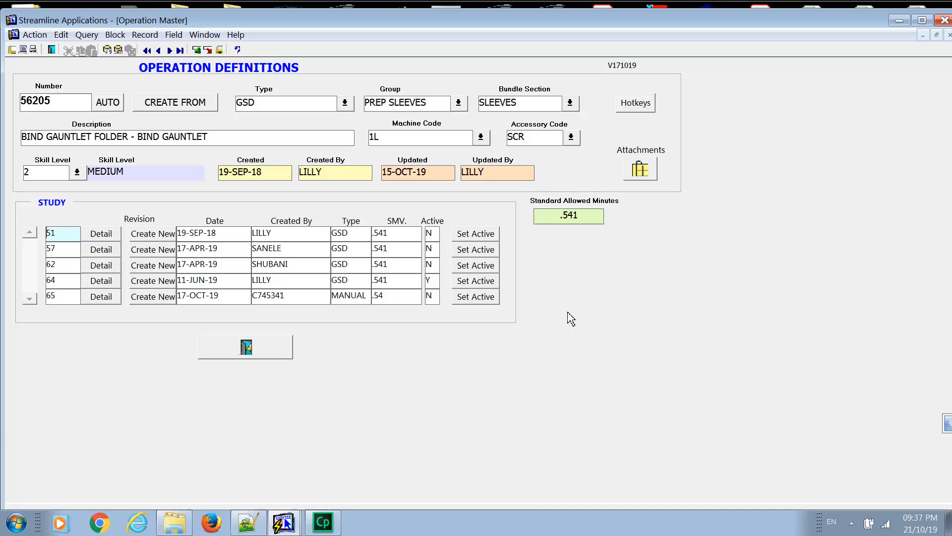
Step: Open the operation's attachments and view the video 56206 bind gauntlet.mp4 and the image 56205 BIND GAUNTLET FOLDER.jpg, closing each after viewing
left_click(646, 174)
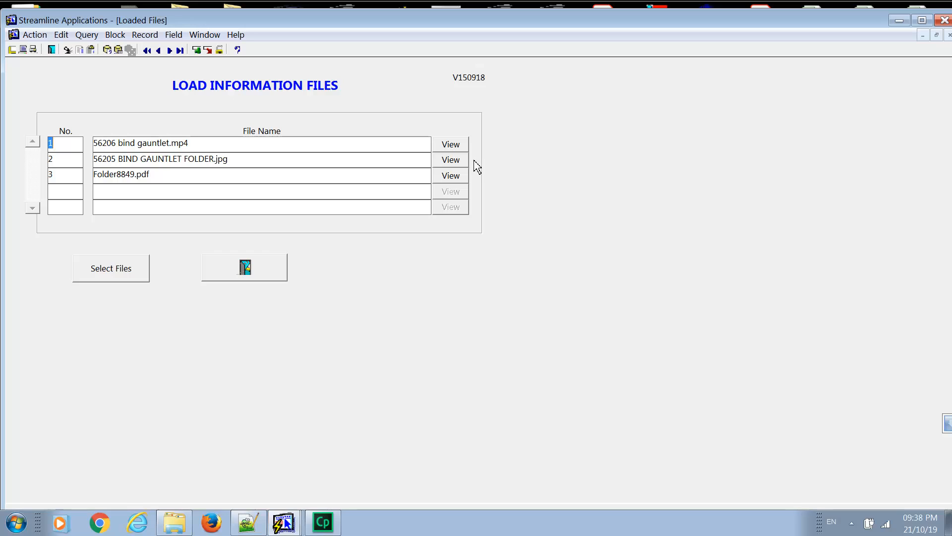
left_click(455, 149)
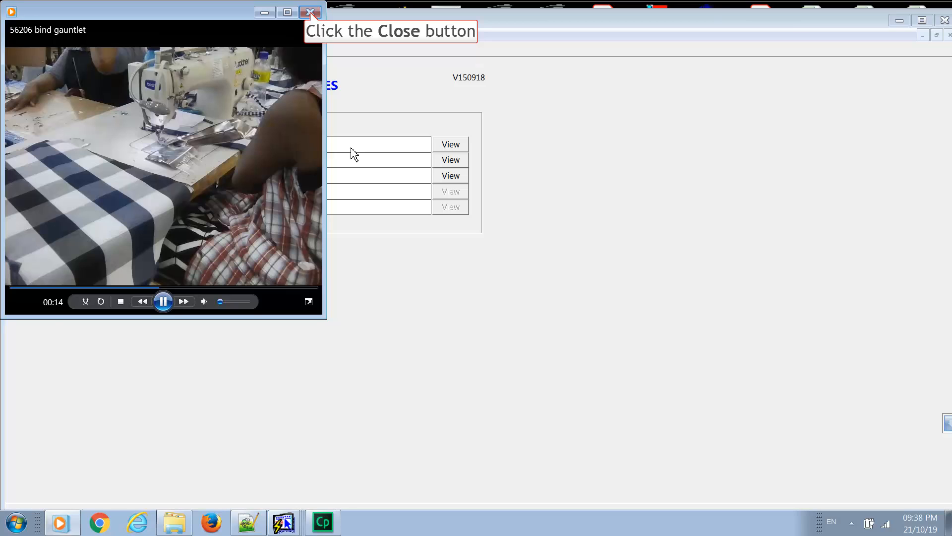
left_click(310, 12)
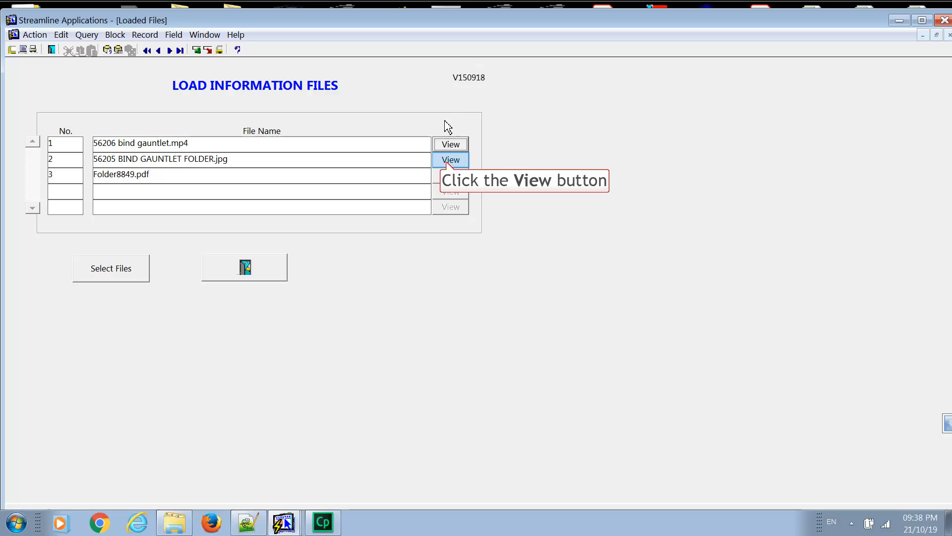
left_click(450, 166)
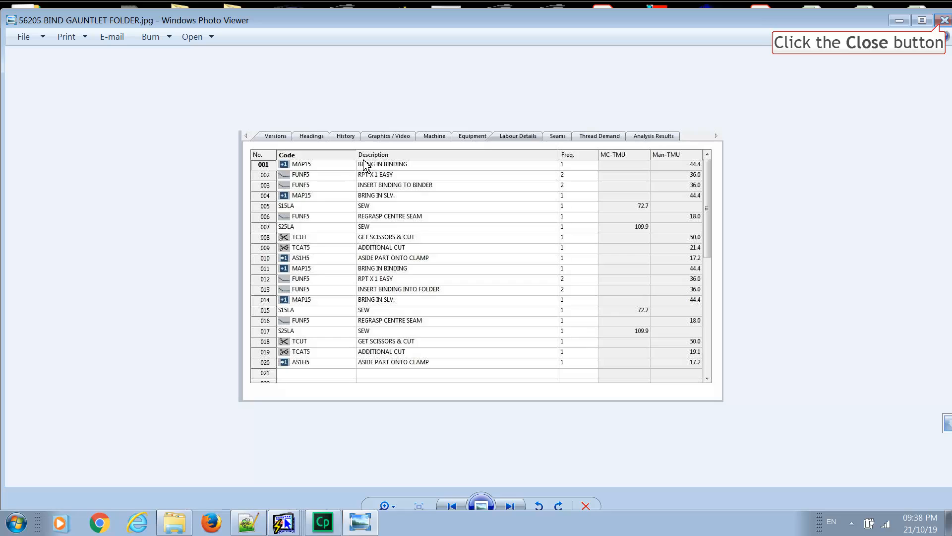
left_click(943, 26)
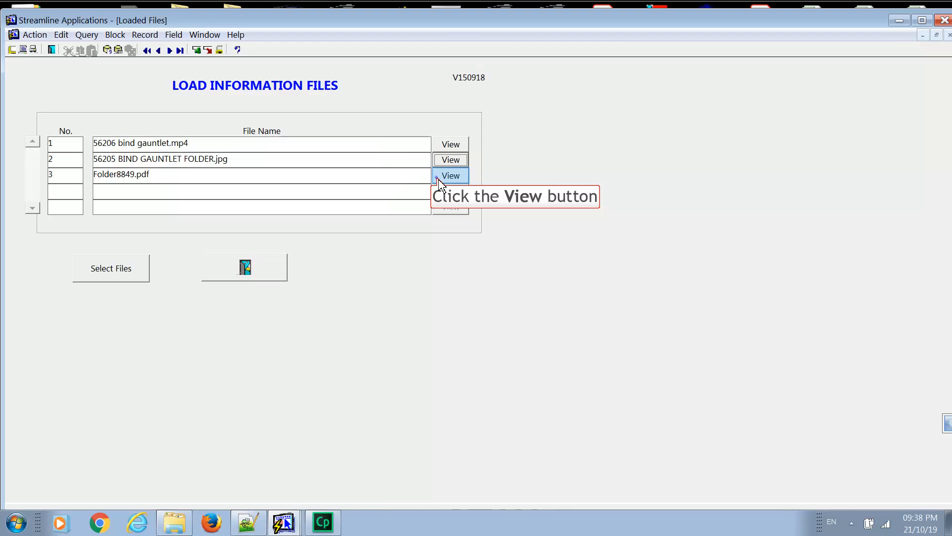
Step: View the attached Folder8849.pdf, close it, and back out of operation 56205 and the PREP SLEEVES definition to the bulletin's group list
left_click(439, 176)
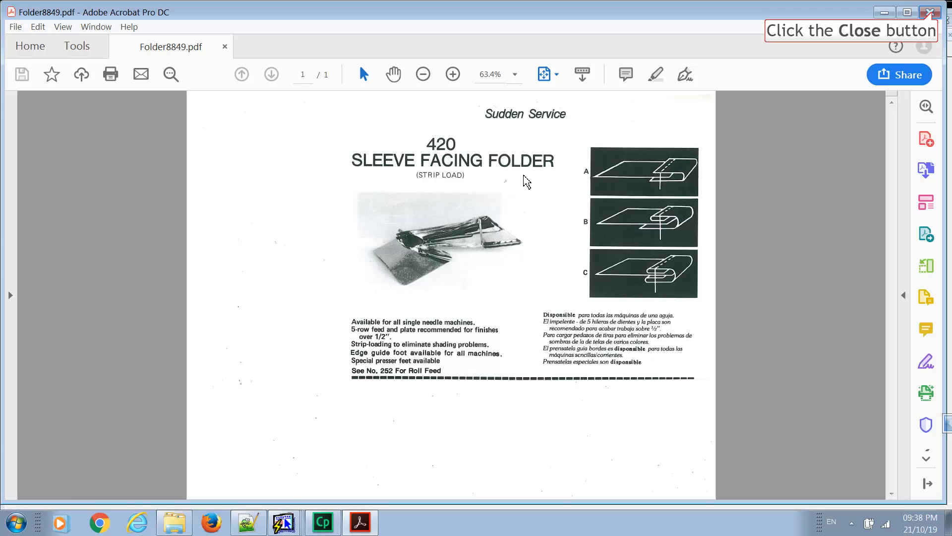
left_click(930, 12)
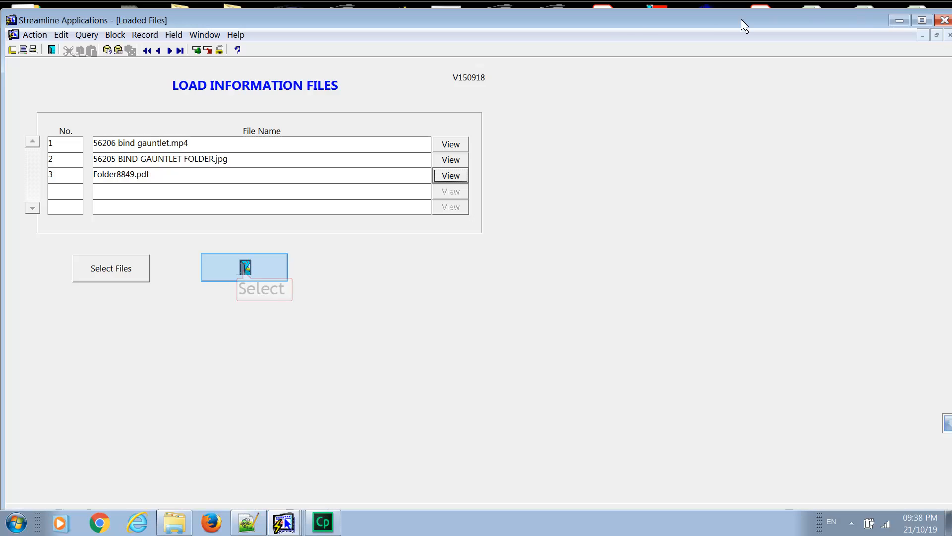
left_click(244, 271)
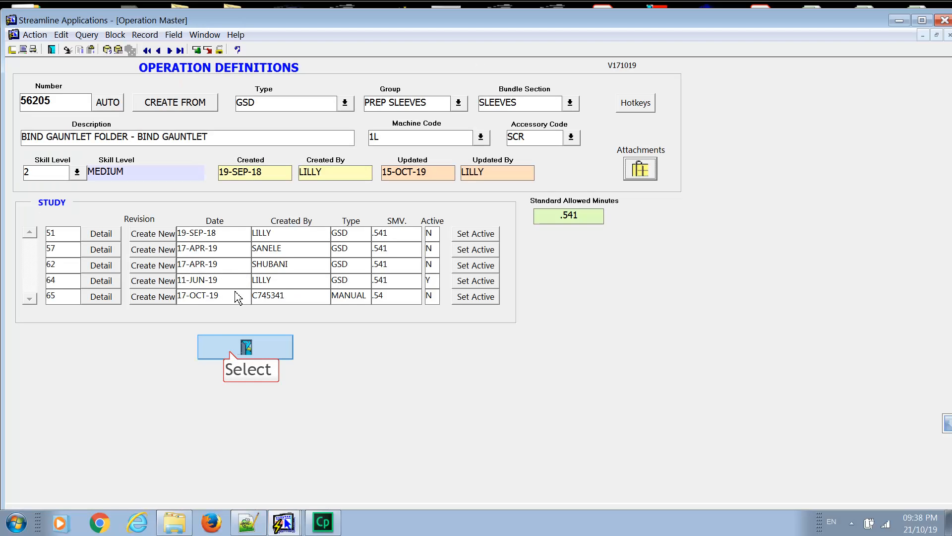
left_click(235, 348)
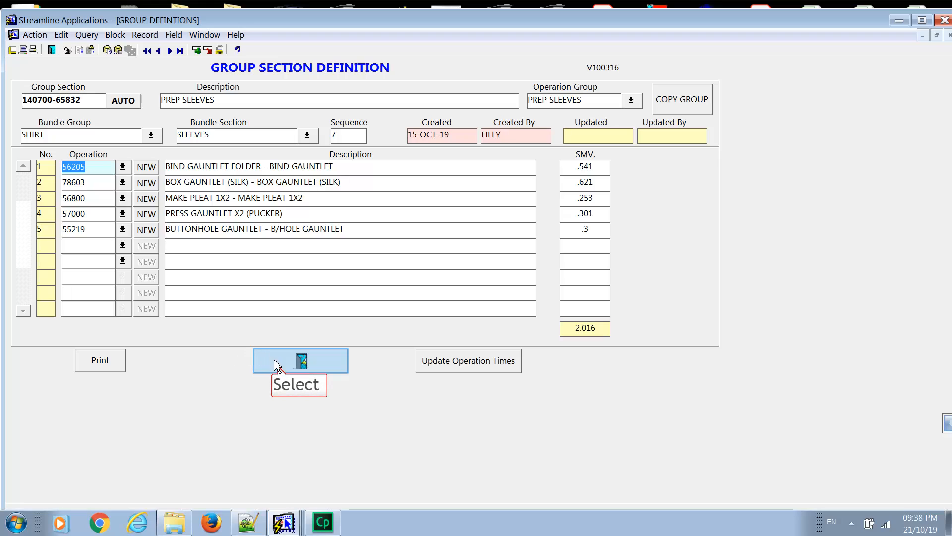
left_click(279, 370)
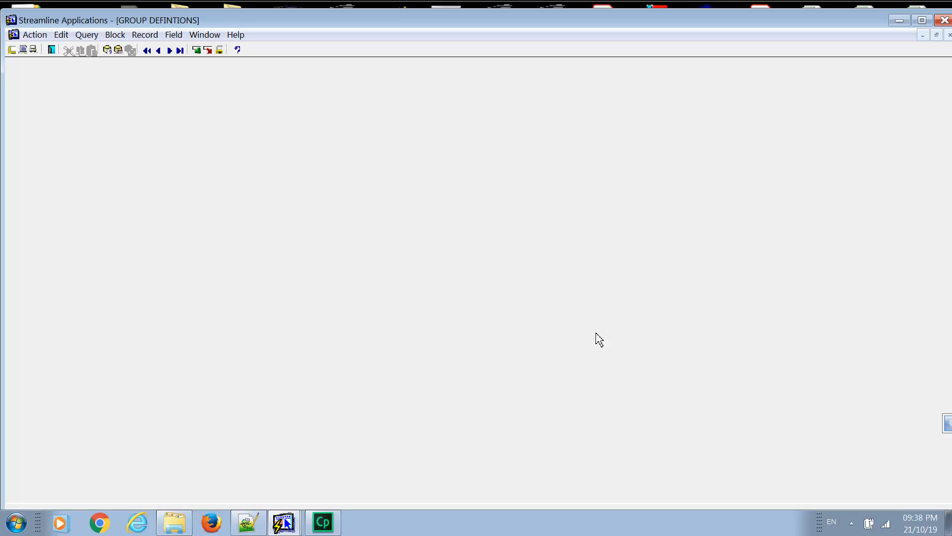
Step: Open PREP SLEEVES balancing plan 9189, assign operation 78603, BOX GAUNTLET (SILK), to group 1 and recalculate the groups
left_click(694, 232)
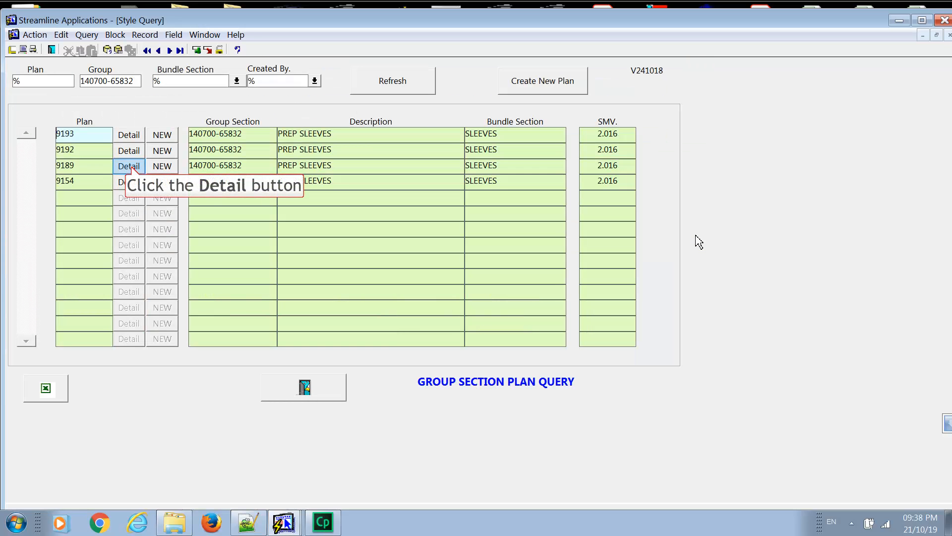
left_click(133, 167)
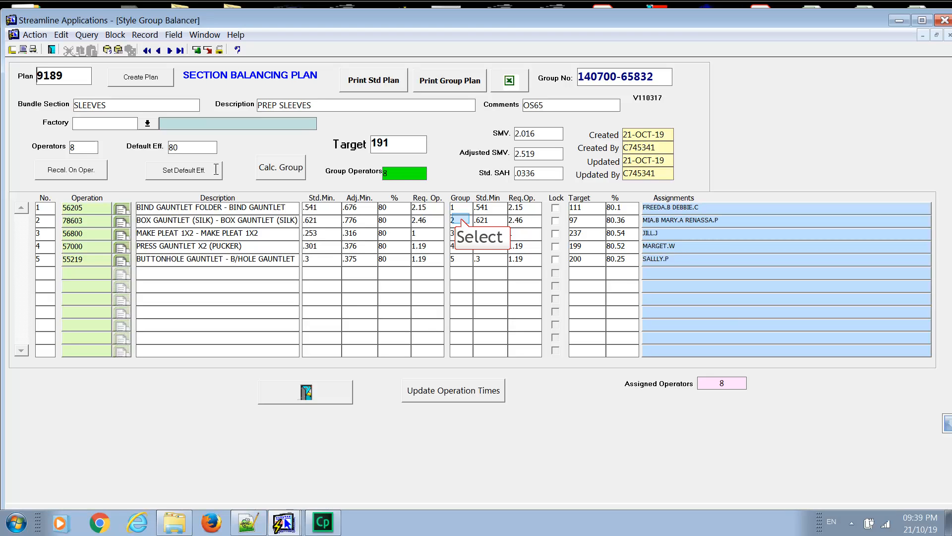
left_click(464, 221)
key("BackSpace")
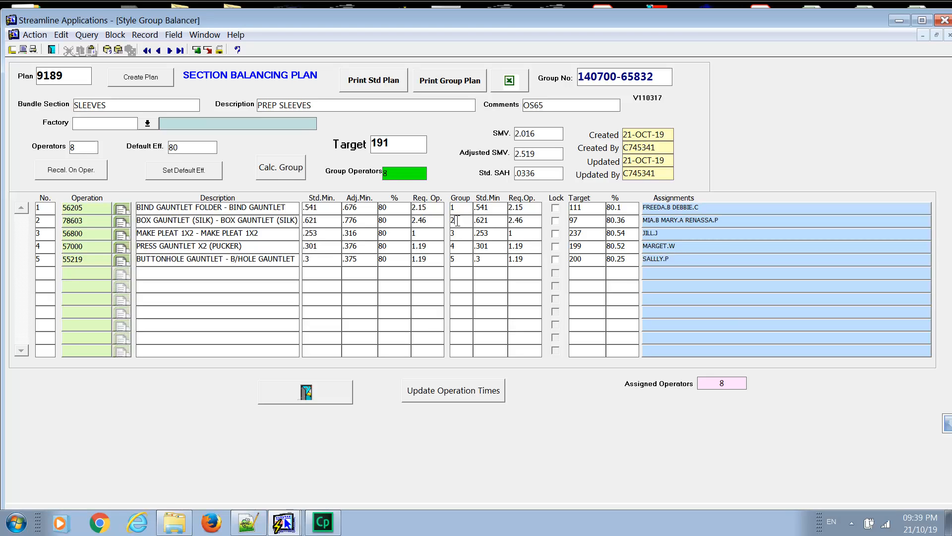
type("1")
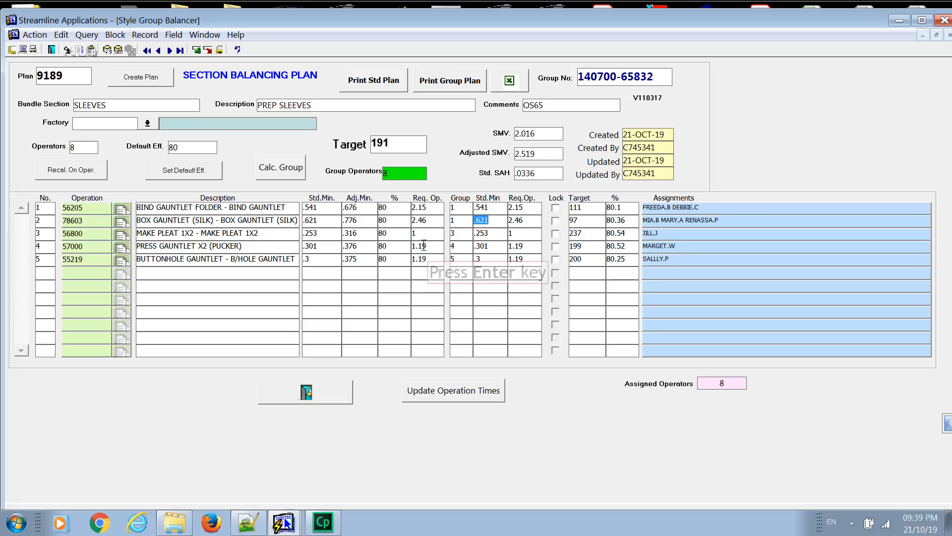
key("Return")
left_click(286, 171)
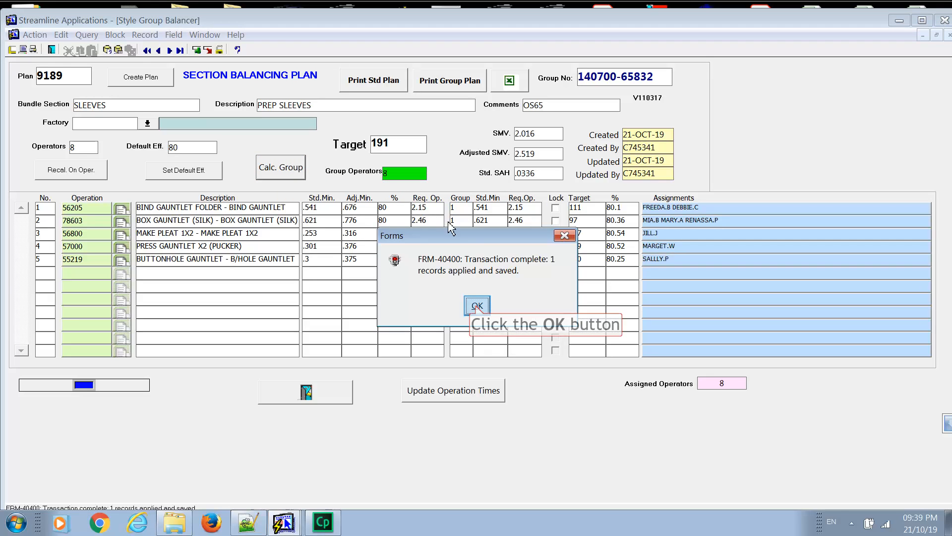
left_click(477, 304)
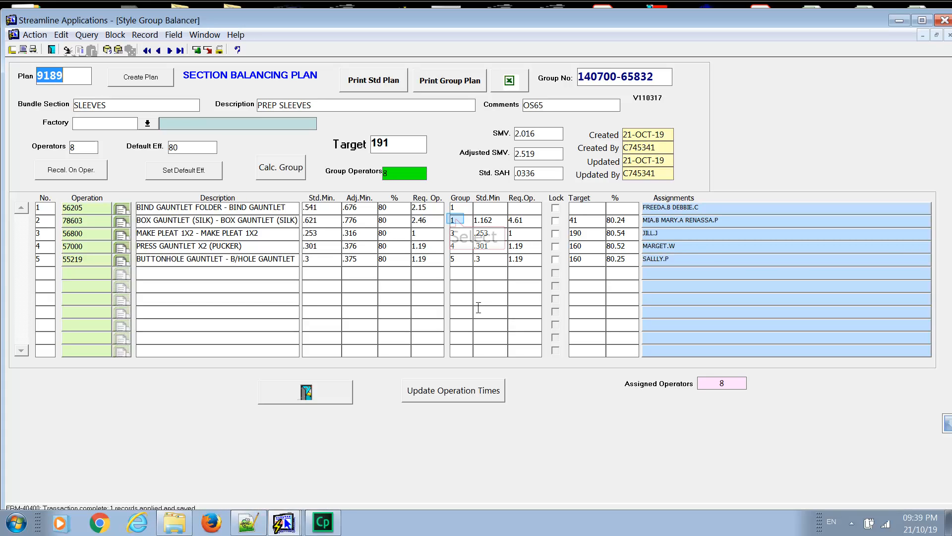
Step: Set operation 78603's group to 2, recalculate the groups, and return from plan 9189 to the bulletin's group list
left_click(459, 220)
key("BackSpace")
type("2")
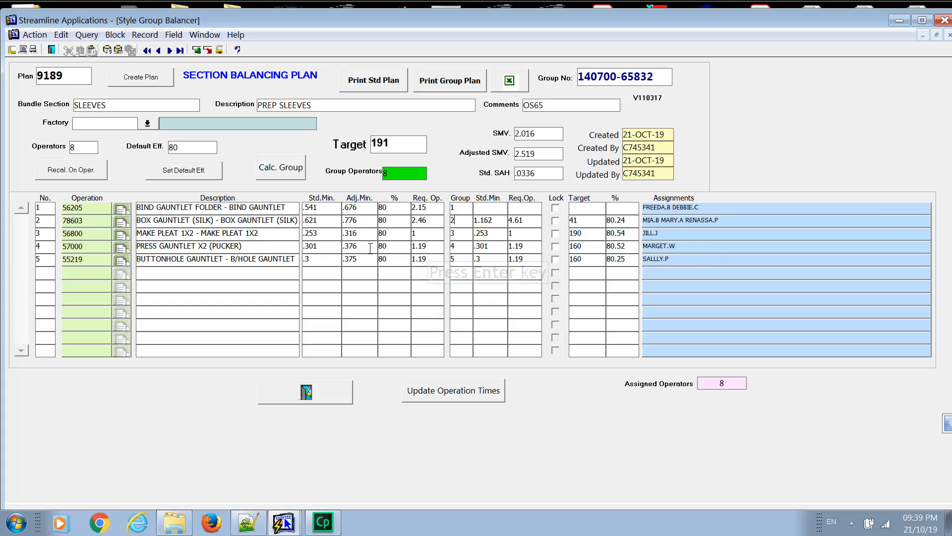
key("Return")
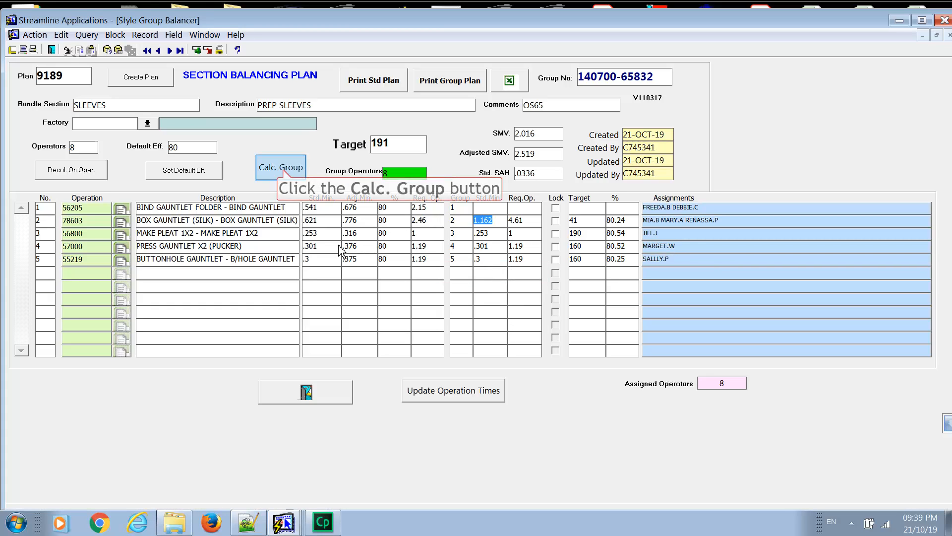
left_click(285, 174)
left_click(472, 304)
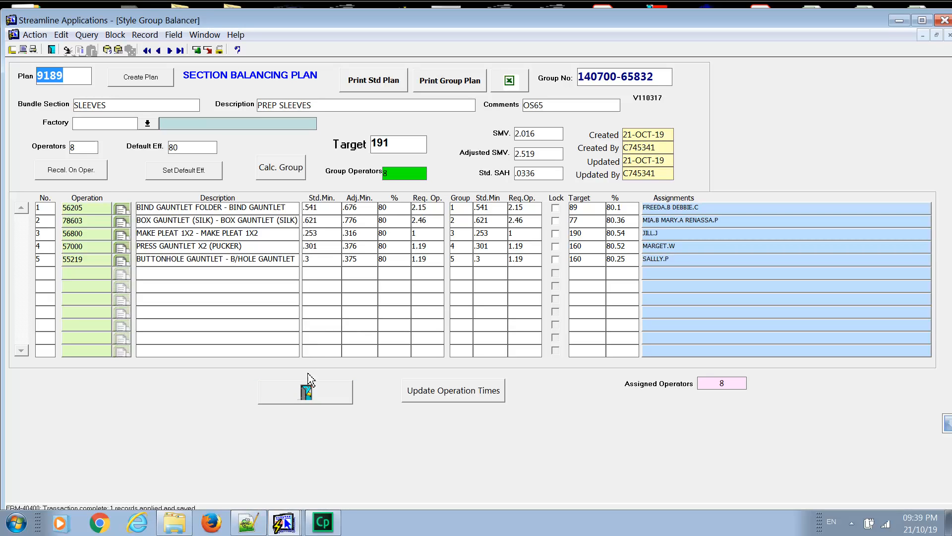
left_click(306, 394)
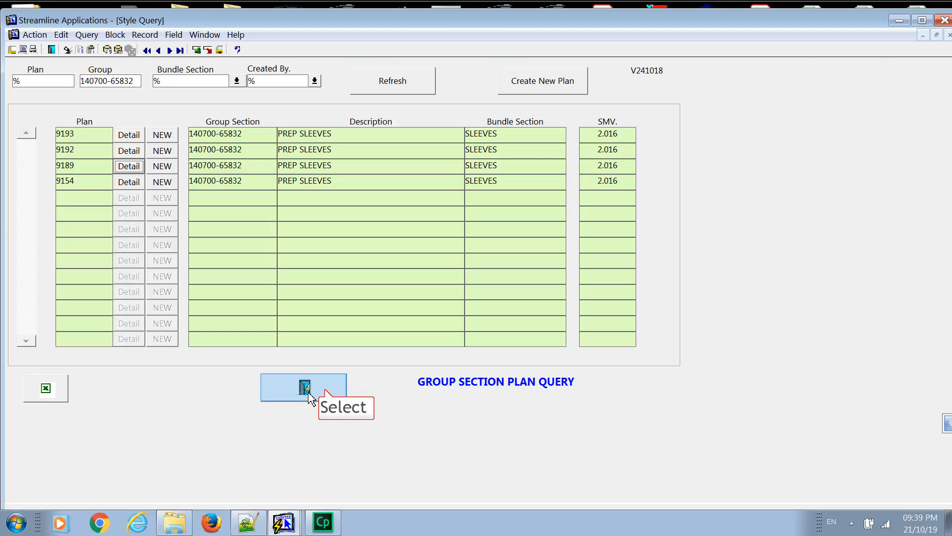
left_click(322, 397)
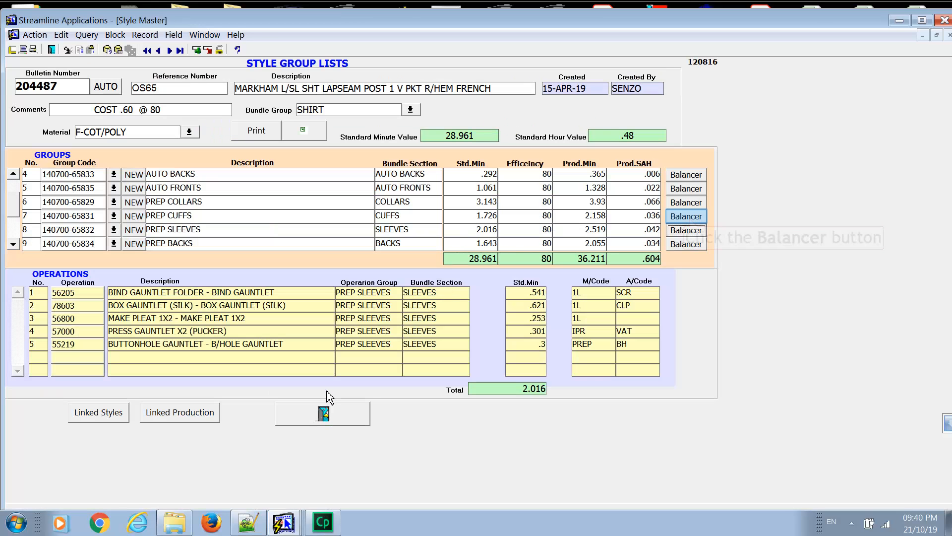
left_click(692, 219)
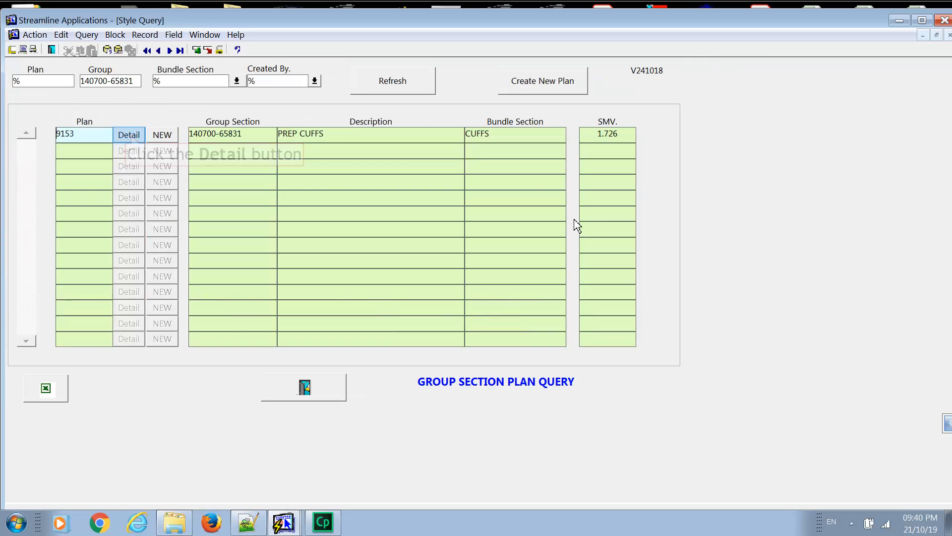
left_click(129, 135)
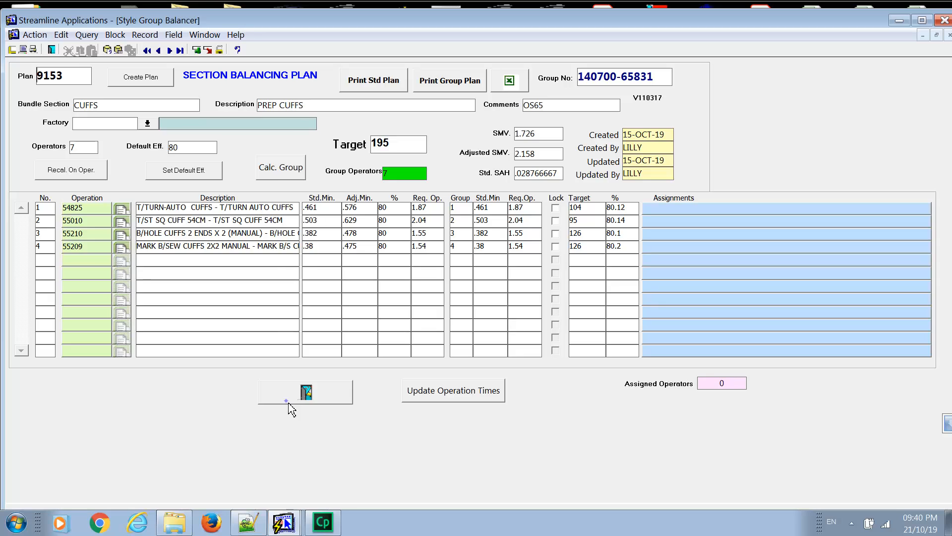
left_click(290, 402)
left_click(286, 391)
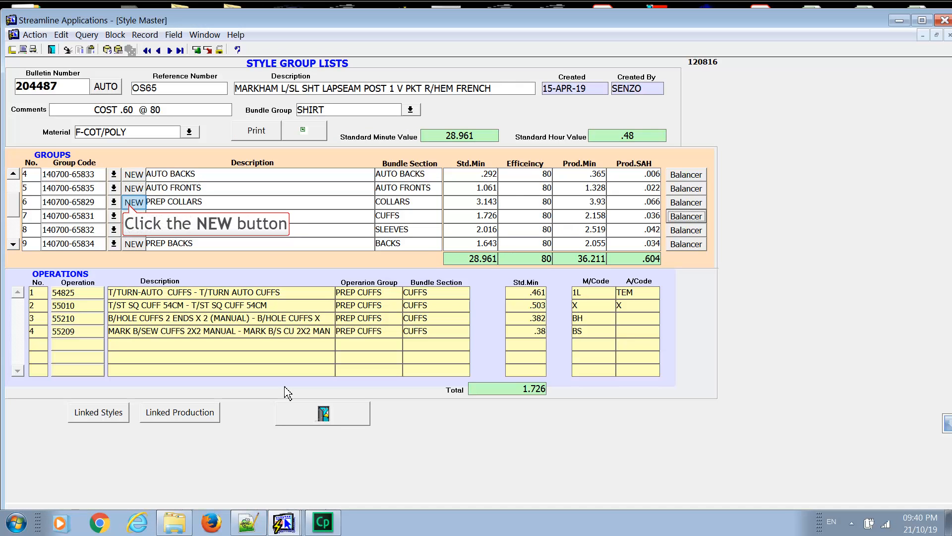
left_click(130, 203)
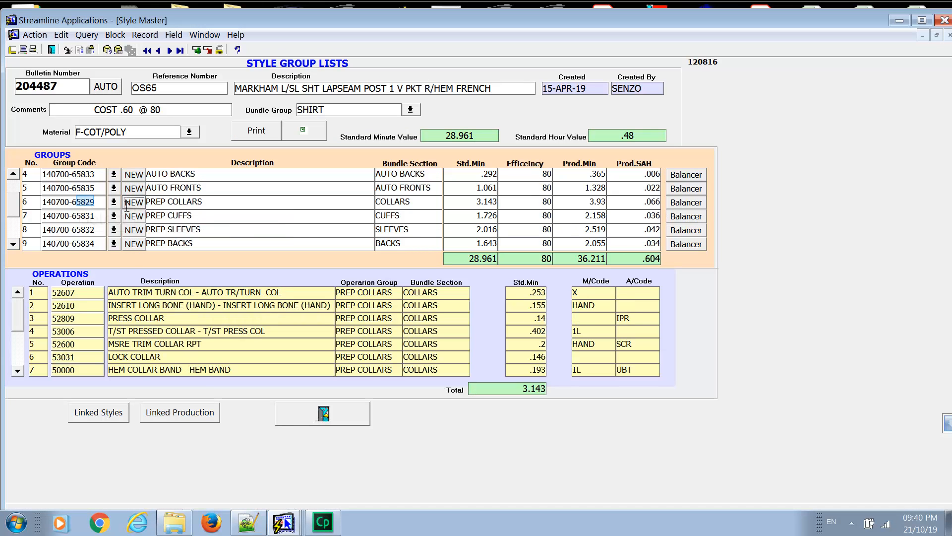
double_click(87, 203)
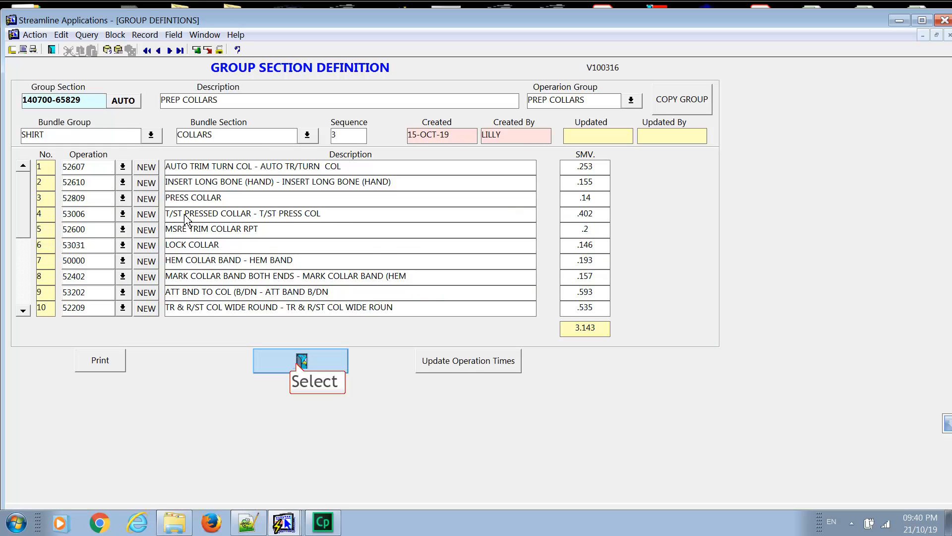
left_click(298, 366)
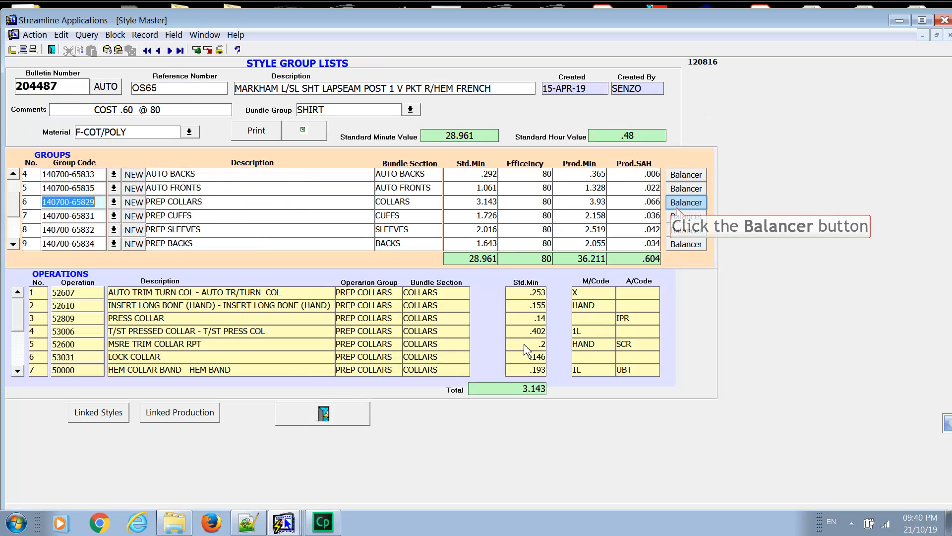
Step: View section balancing plan 9151 of the PREP COLLARS group and return to the bulletin's group list
left_click(676, 205)
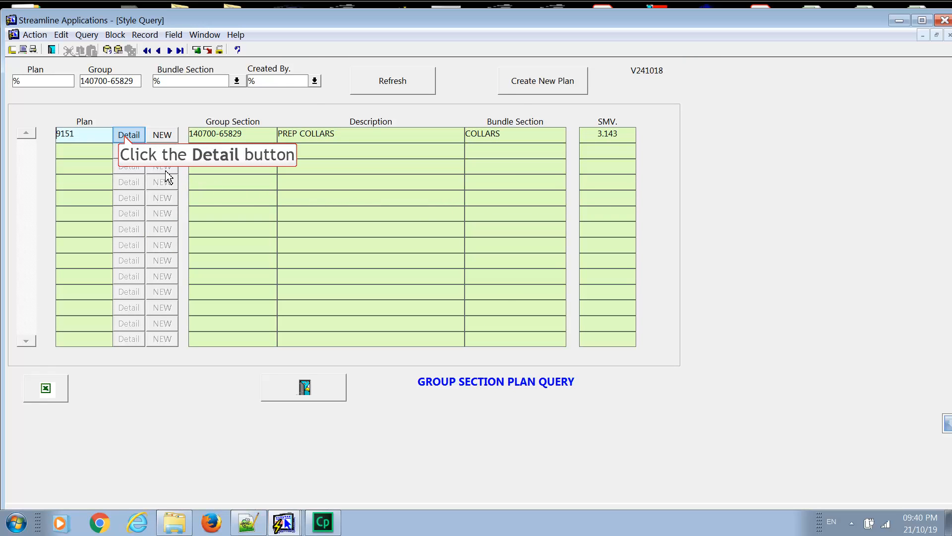
left_click(129, 136)
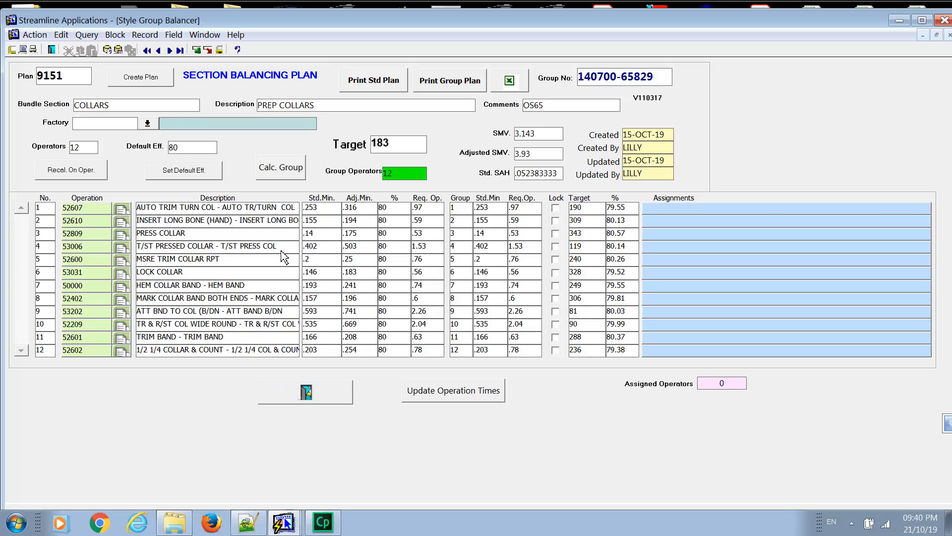
left_click(304, 394)
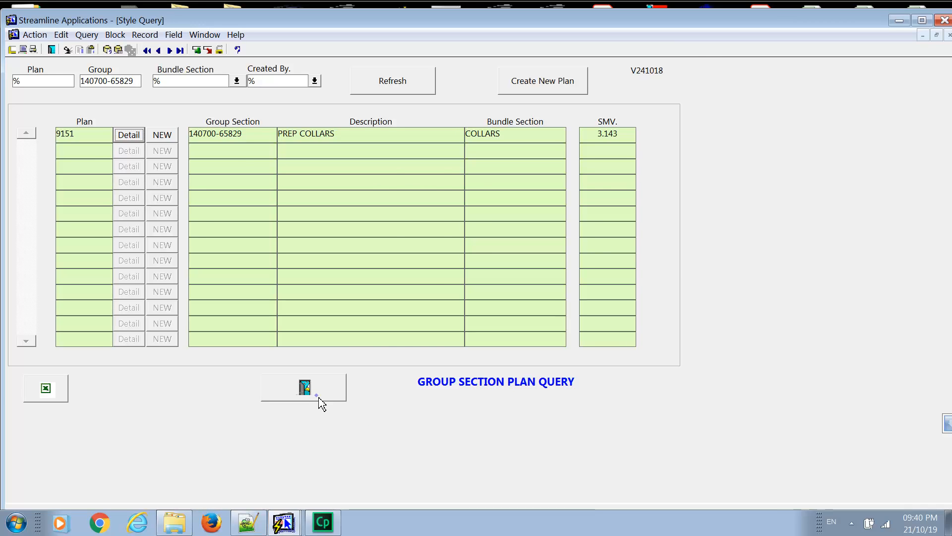
left_click(320, 403)
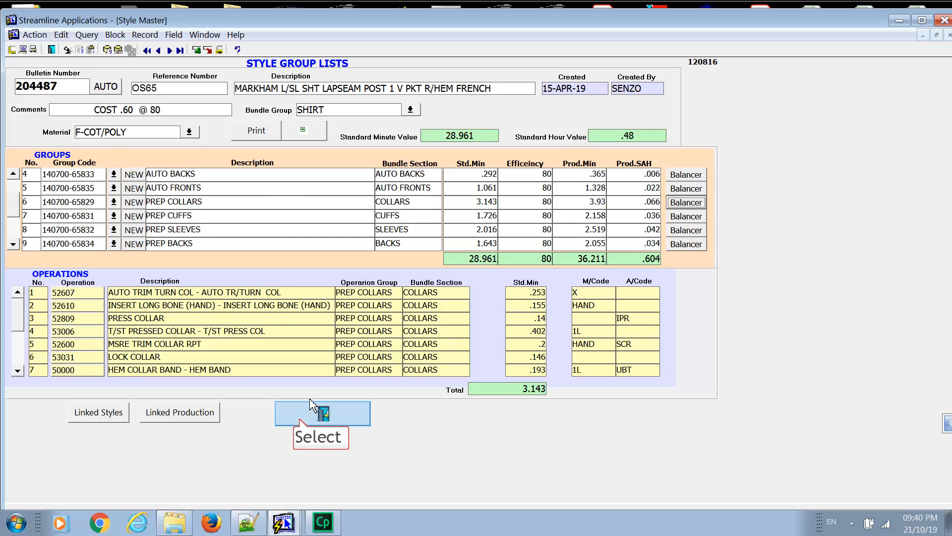